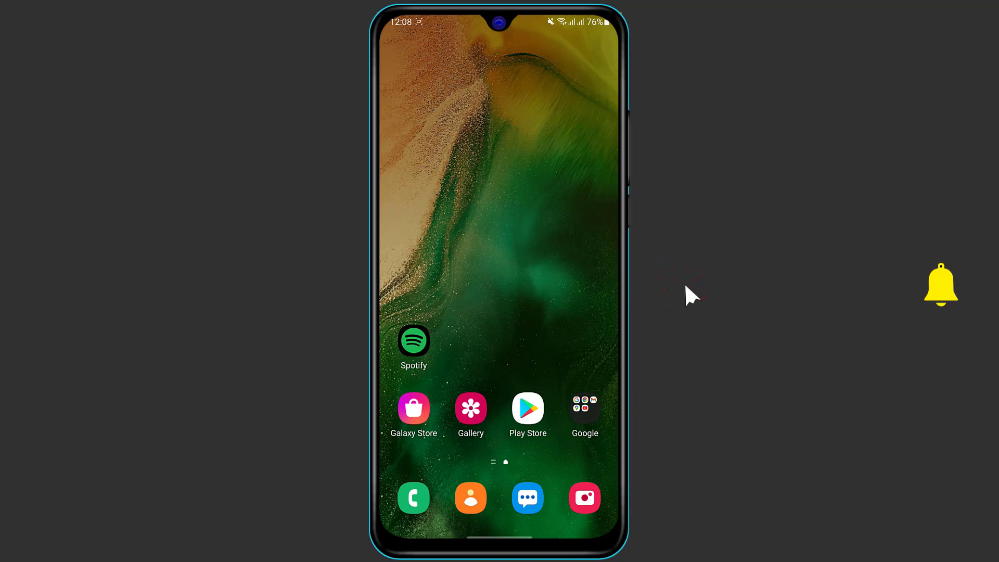
# Show and then dismiss the Spotify app's shortcut menu on the home screen.
pyautogui.click(414, 341)
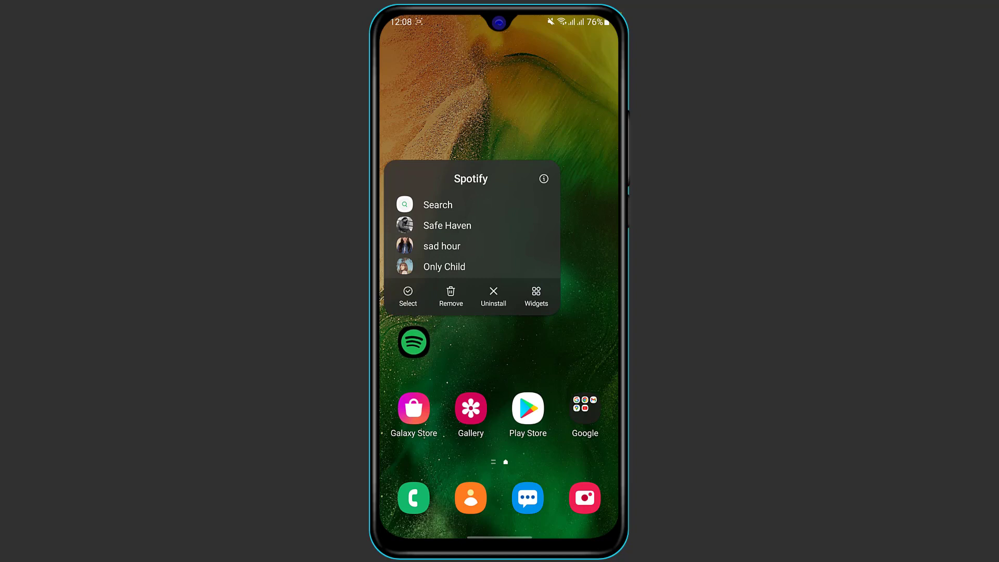
pyautogui.click(500, 117)
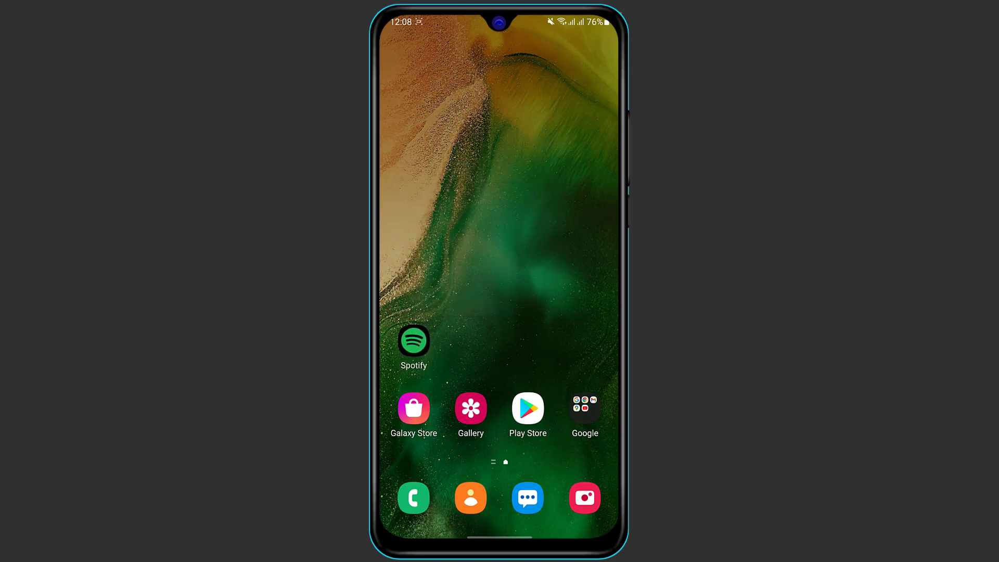
# Open Chrome from the Google apps folder and begin entering spotify.com in the address bar.
pyautogui.click(585, 408)
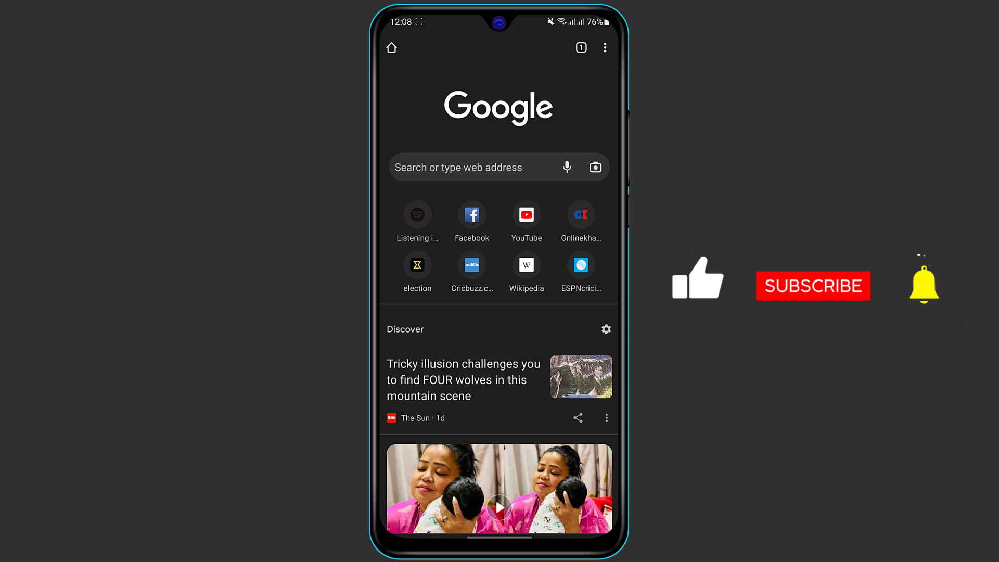
pyautogui.click(477, 168)
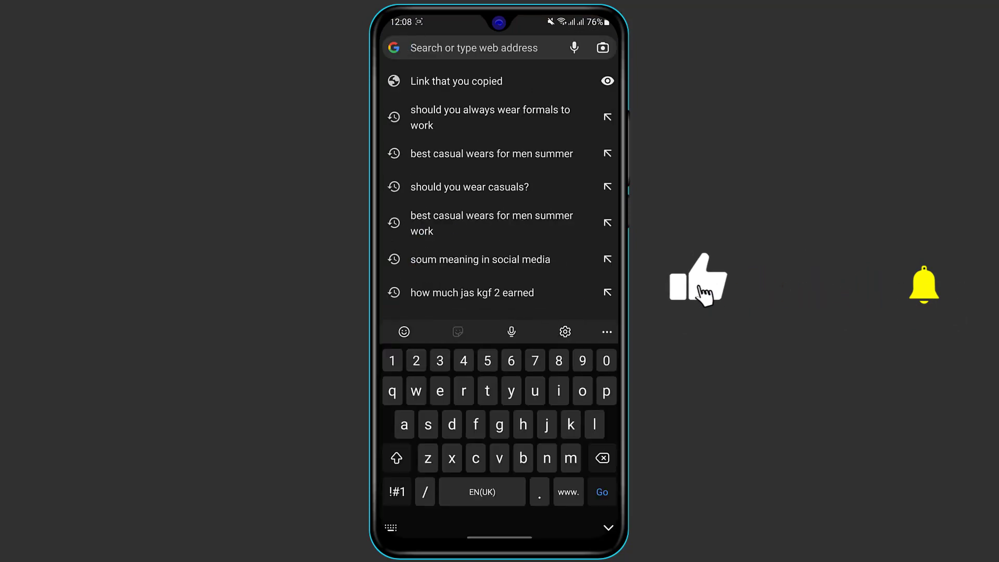
pyautogui.write('spoti')
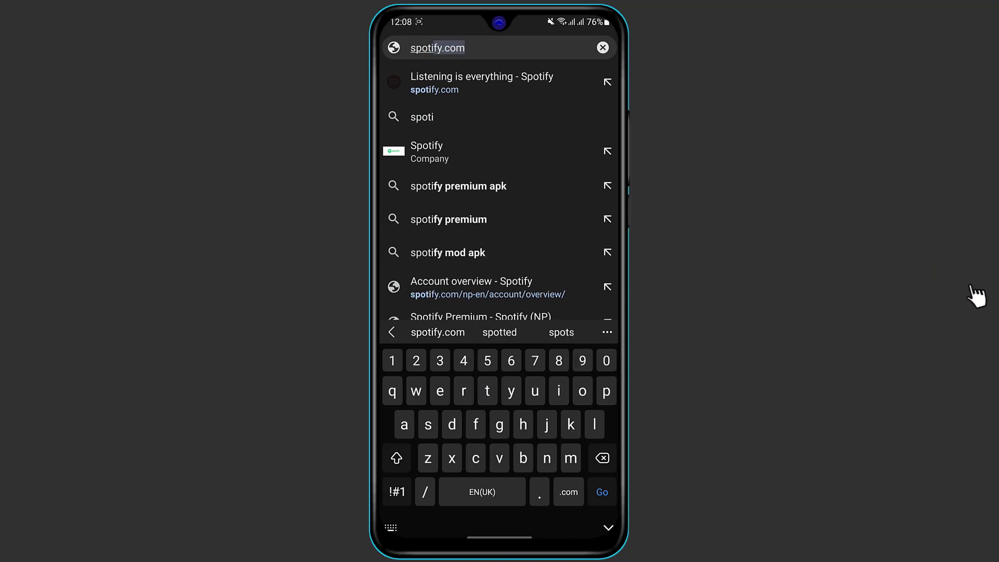
pyautogui.write('fy.com')
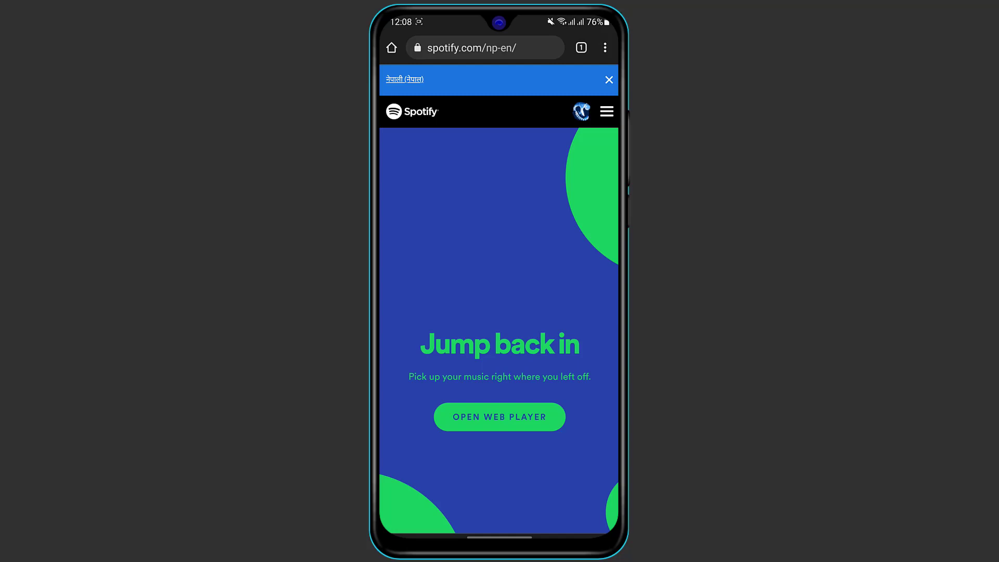
# Go to the Spotify Account overview page from the profile menu.
pyautogui.click(581, 112)
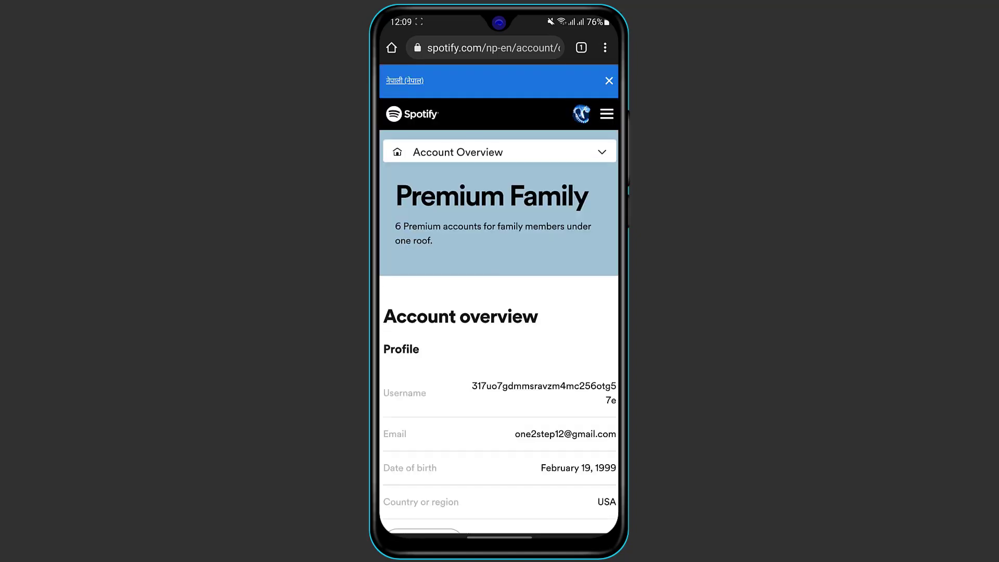
pyautogui.scroll(-3, 500, 312)
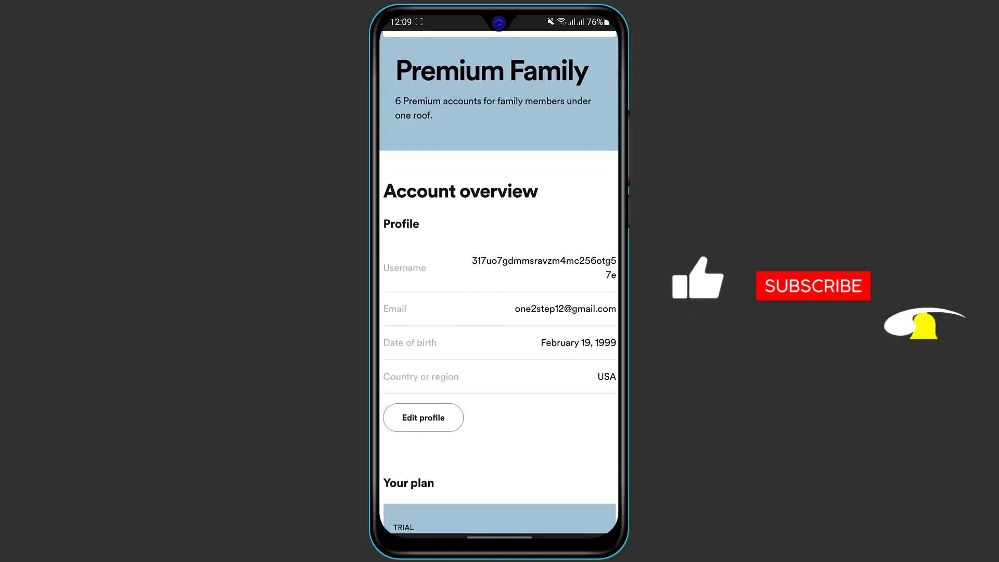
pyautogui.scroll(3, 499, 312)
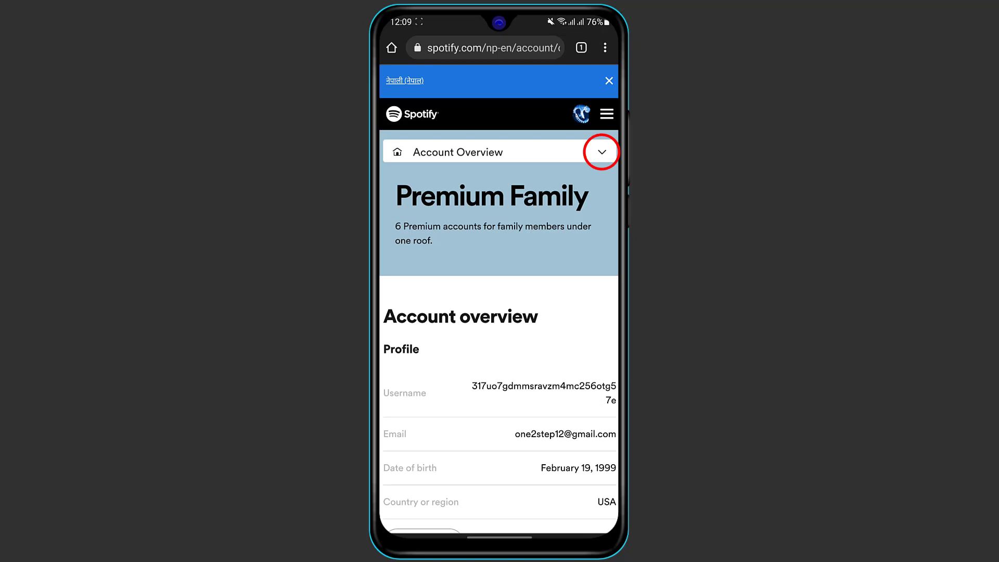
# Open the Account Overview dropdown of account pages to reach Redeem your code.
pyautogui.click(602, 152)
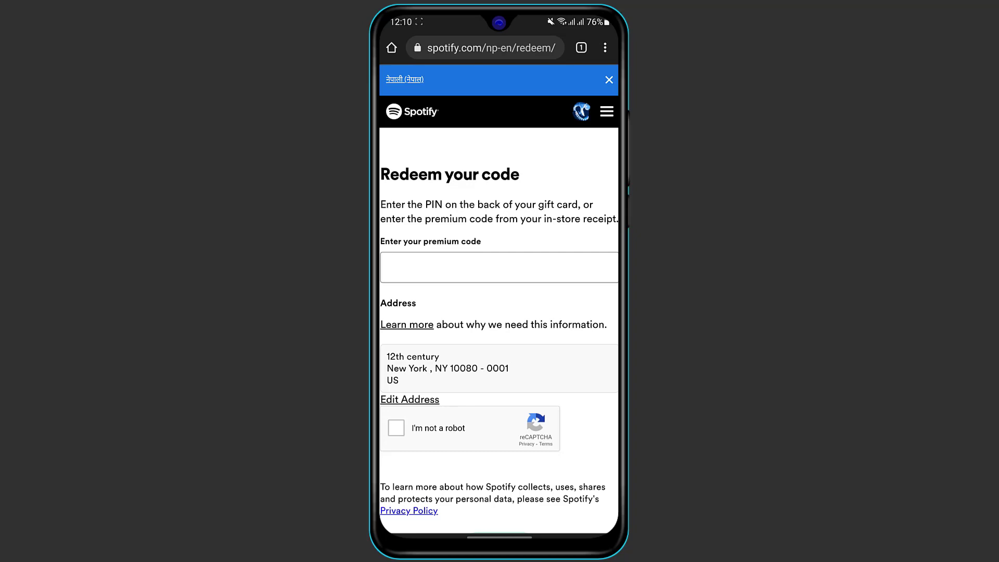
pyautogui.scroll(-1, 500, 313)
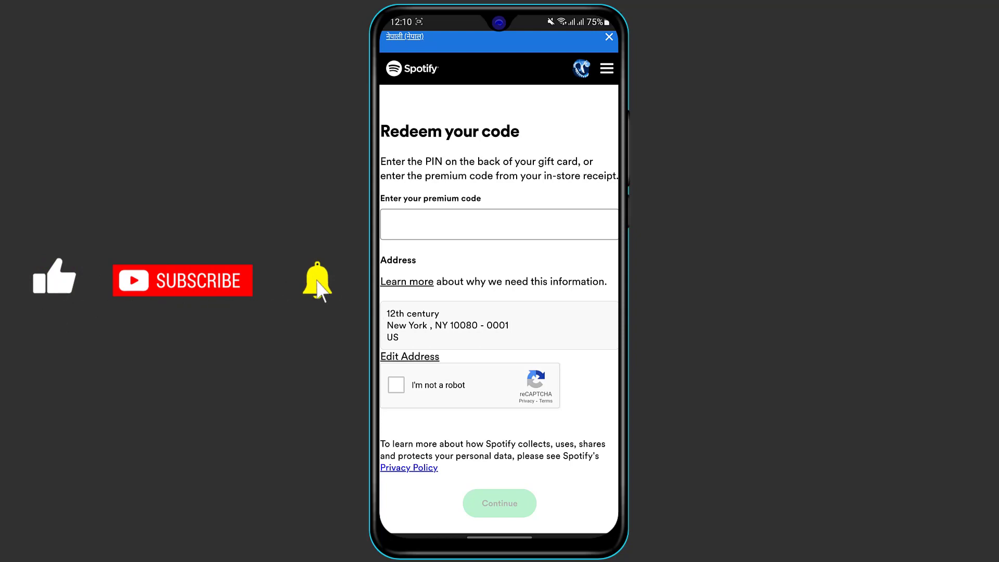
pyautogui.scroll(-2, 500, 312)
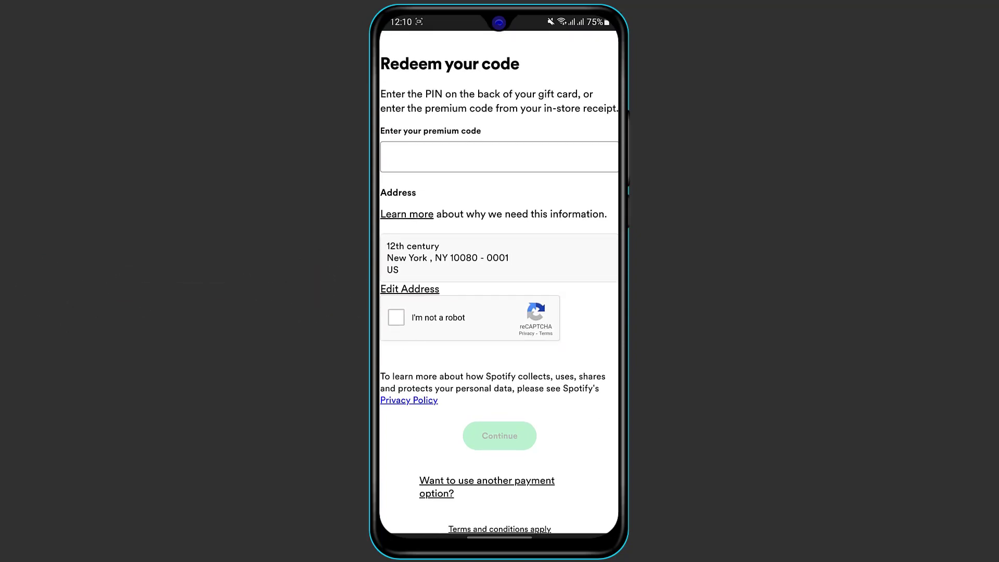
# Tick the reCAPTCHA 'I'm not a robot' checkbox on the Redeem your code page.
pyautogui.click(396, 317)
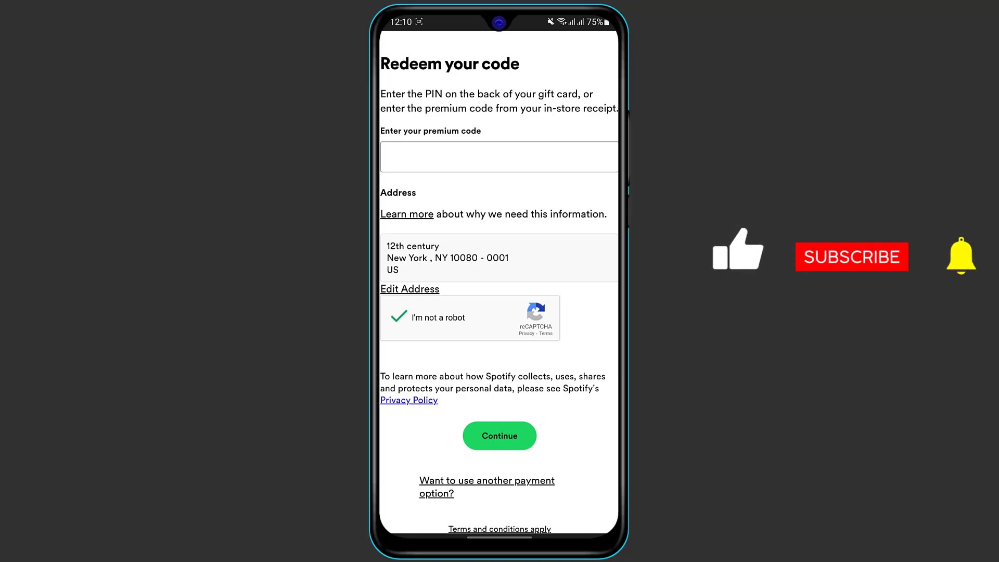
pyautogui.scroll(-1, 499, 313)
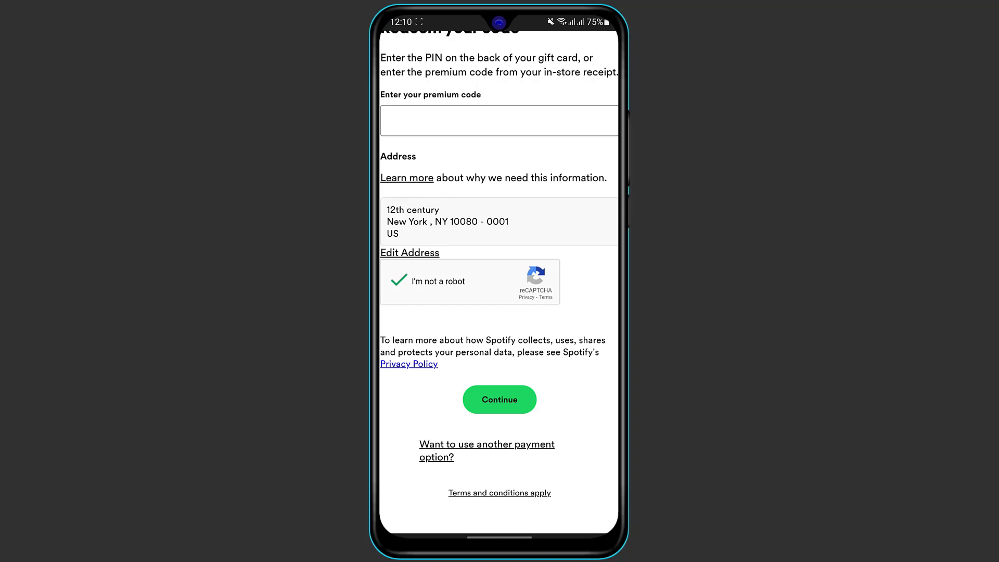
pyautogui.scroll(2, 500, 281)
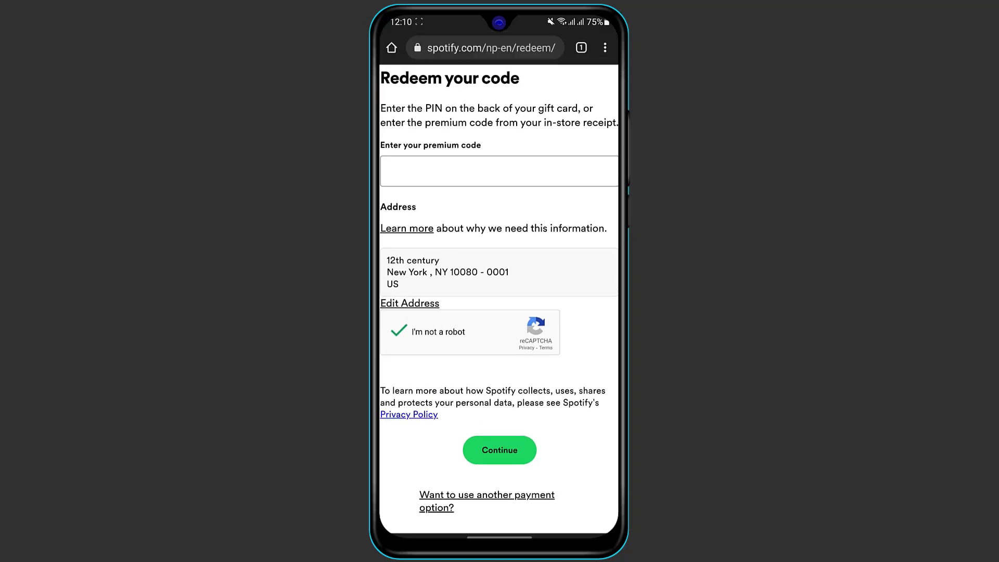